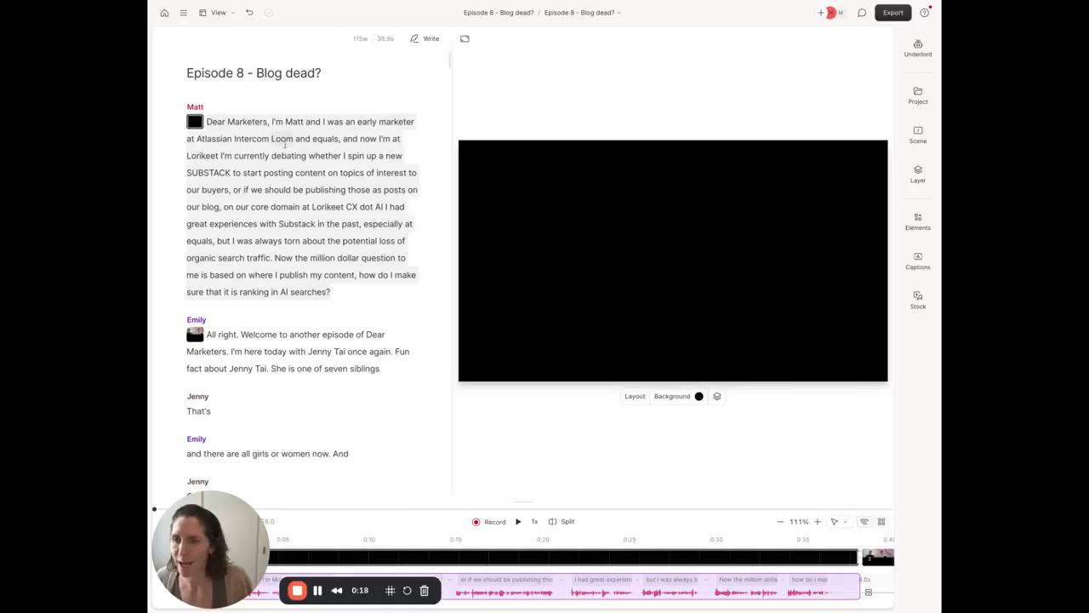
Step: Create a new composition from the opening speaker's full passage, from "Dear Marketers" to "ranking in AI searches?"
scroll(285, 144, "down", 1)
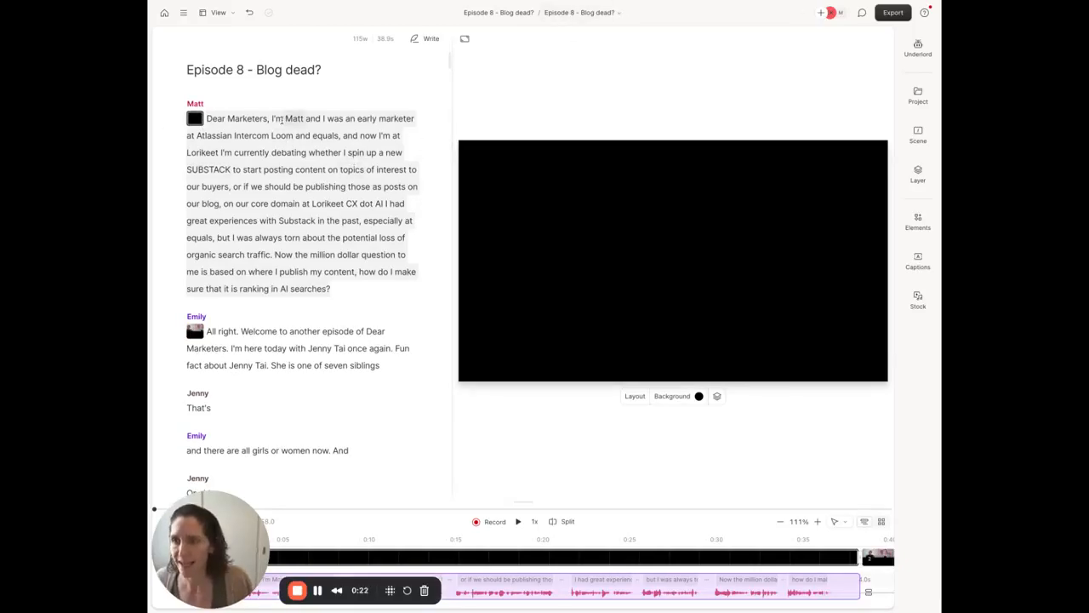
left_click_drag(341, 170, 205, 119)
left_click(333, 287)
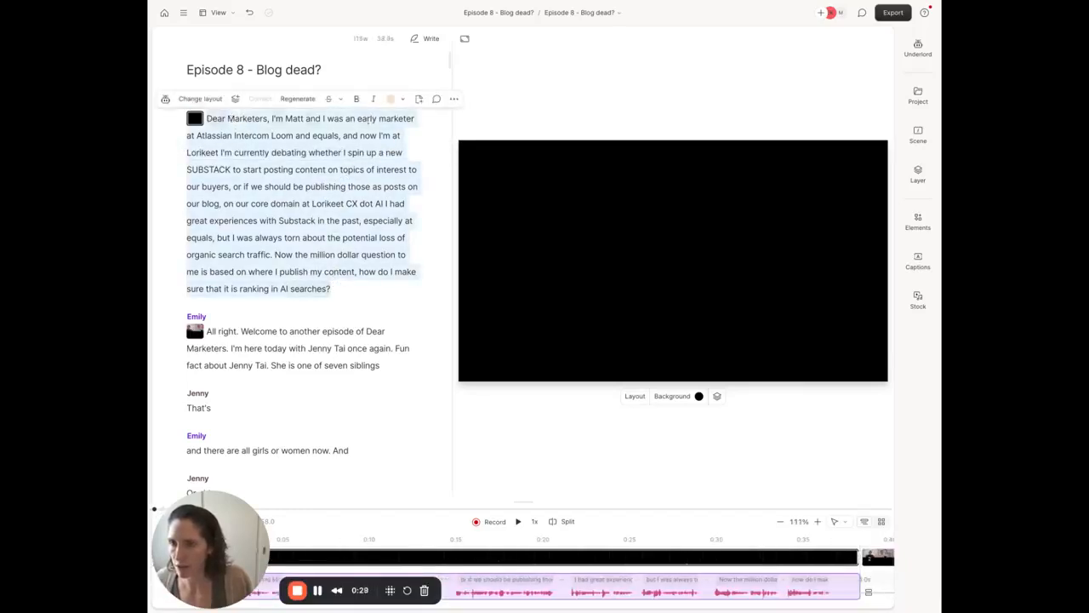
left_click(418, 99)
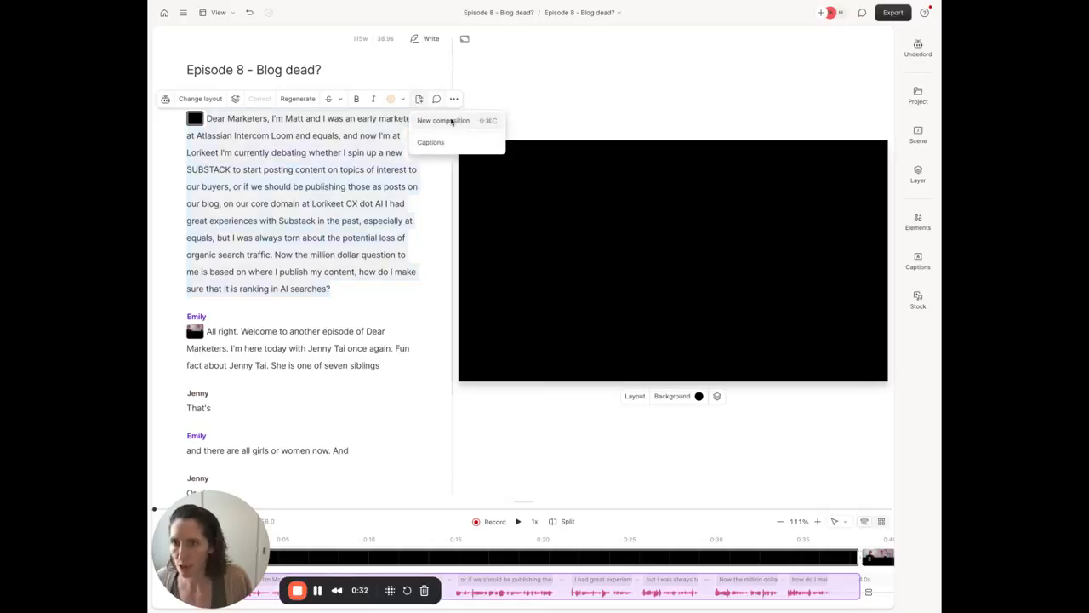
left_click(451, 121)
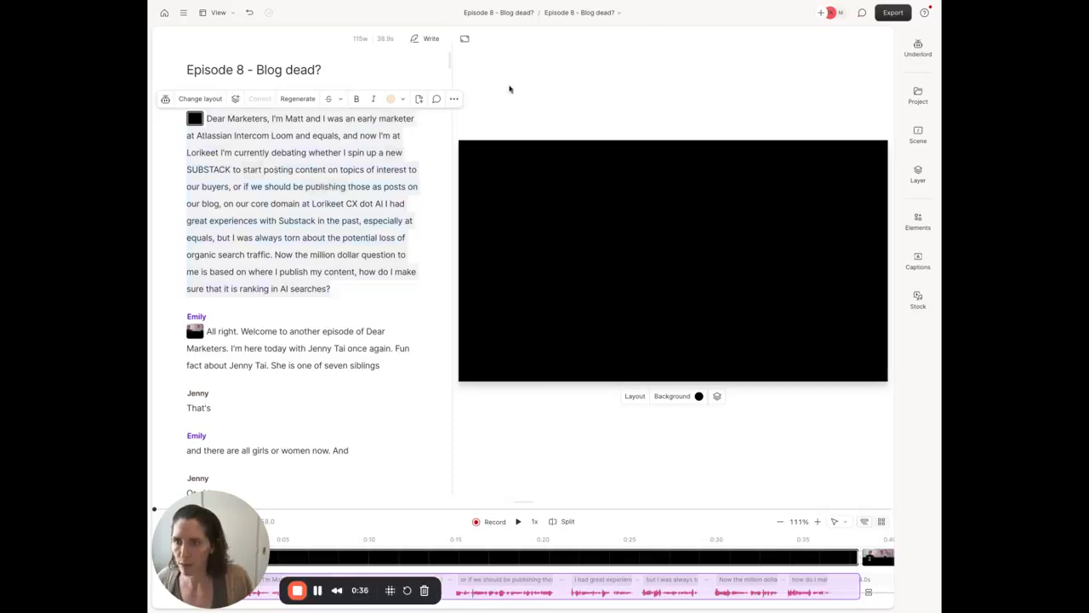
Step: Rename the new composition of clips from Episode 8 to "New clip 1"
left_click(588, 14)
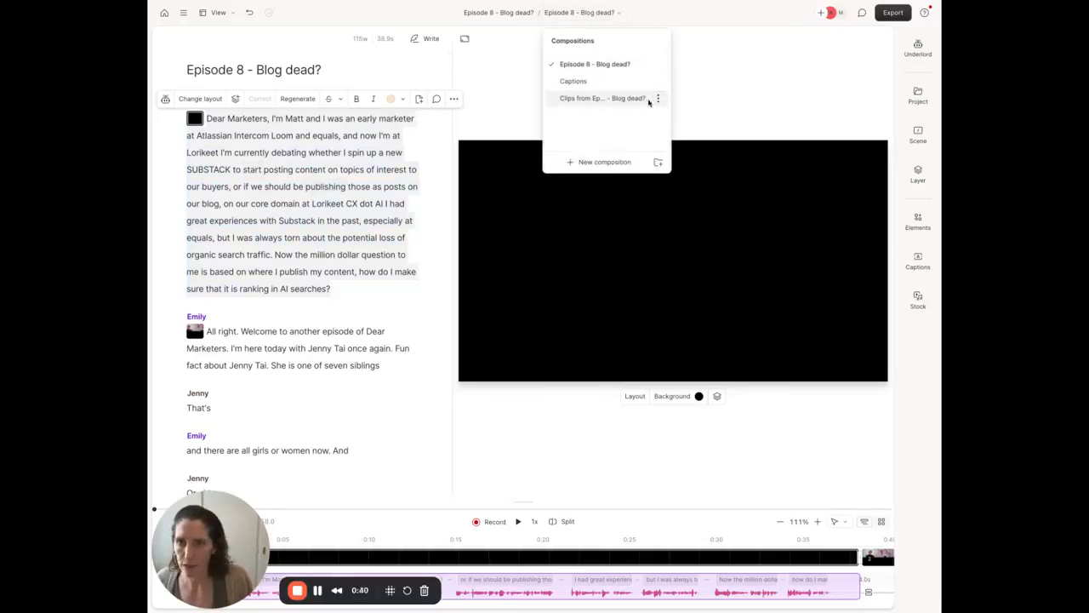
left_click(658, 99)
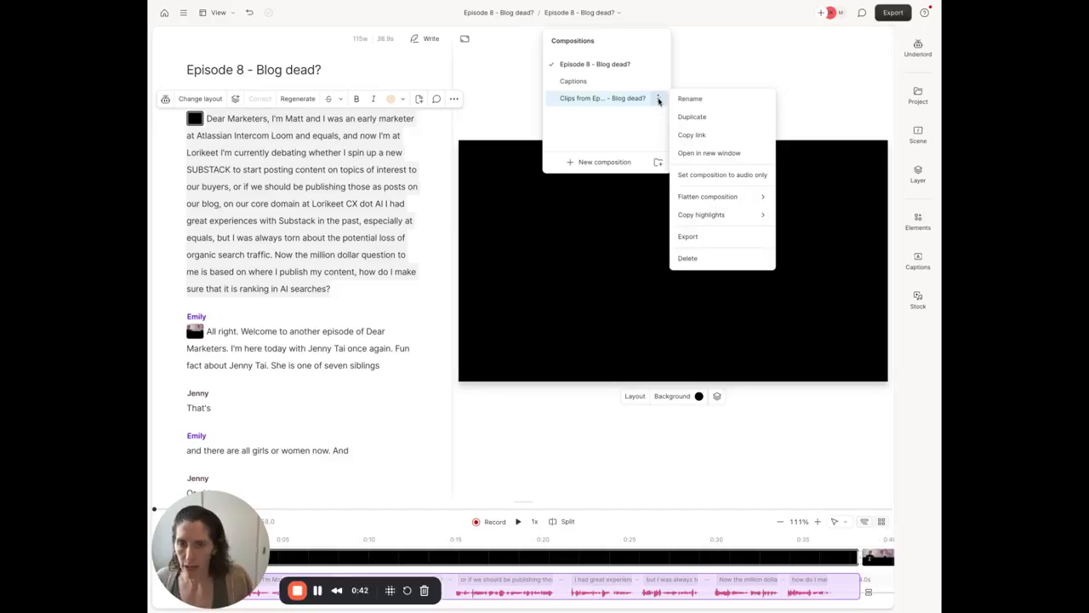
left_click(689, 98)
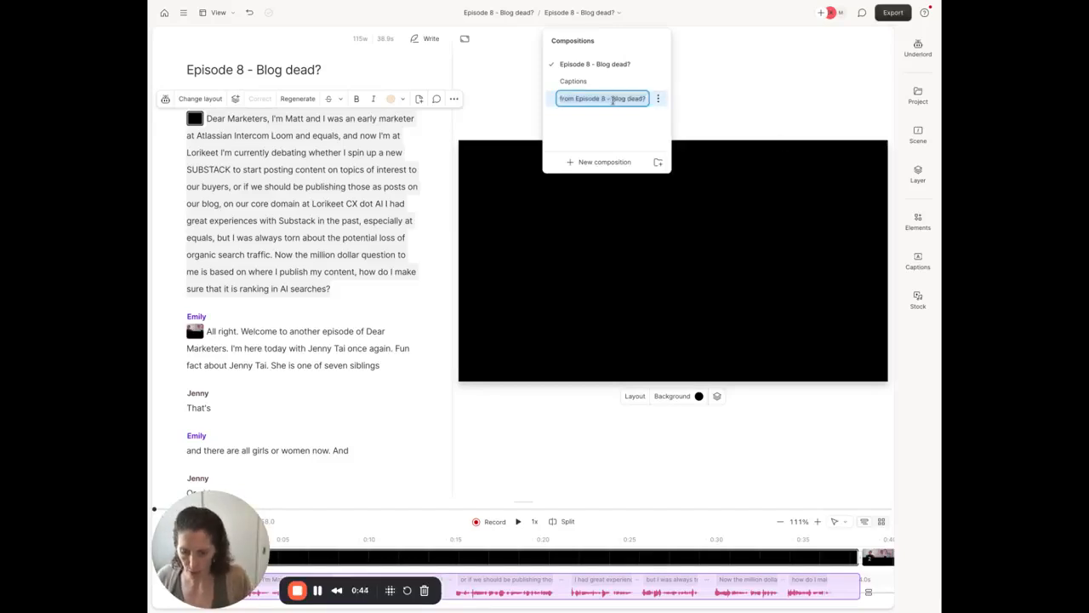
type("New clip 1")
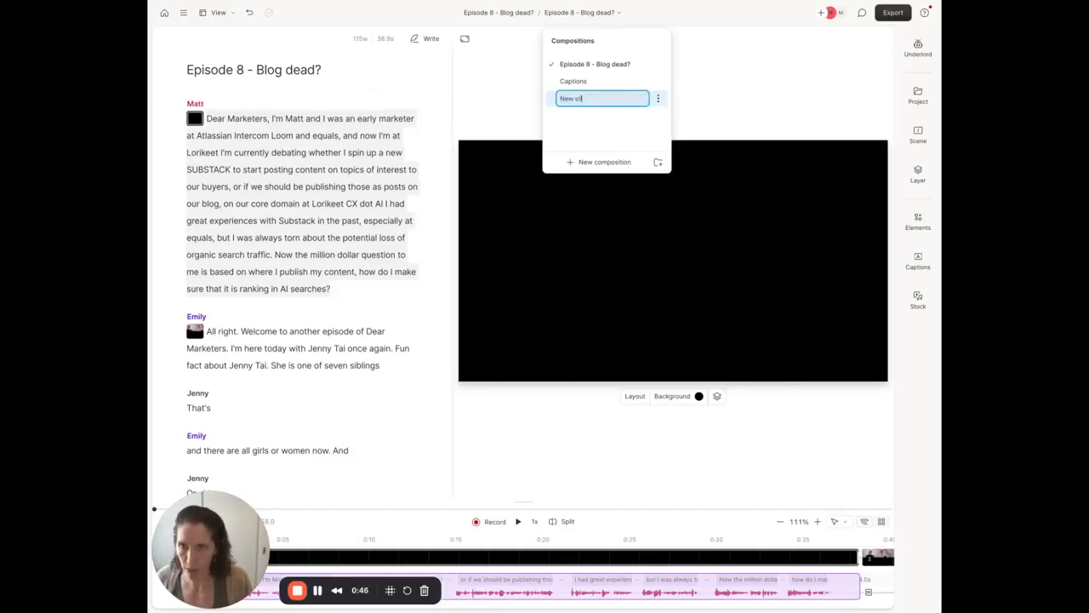
left_click(699, 97)
Step: Open the New clip 1 composition and change its format to Portrait 9:16
left_click(595, 12)
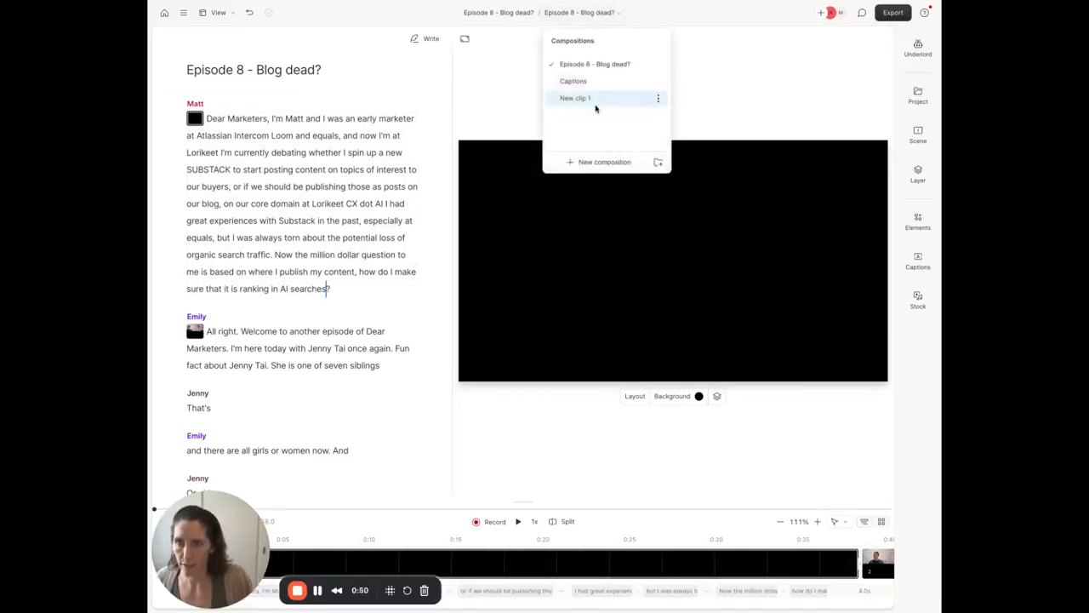
left_click(576, 98)
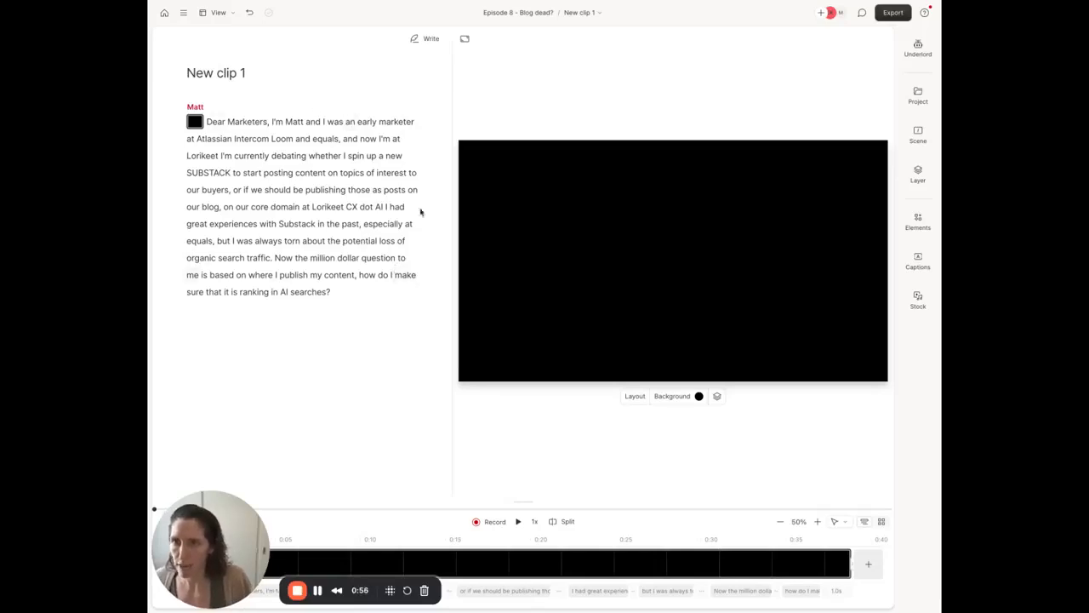
left_click(464, 38)
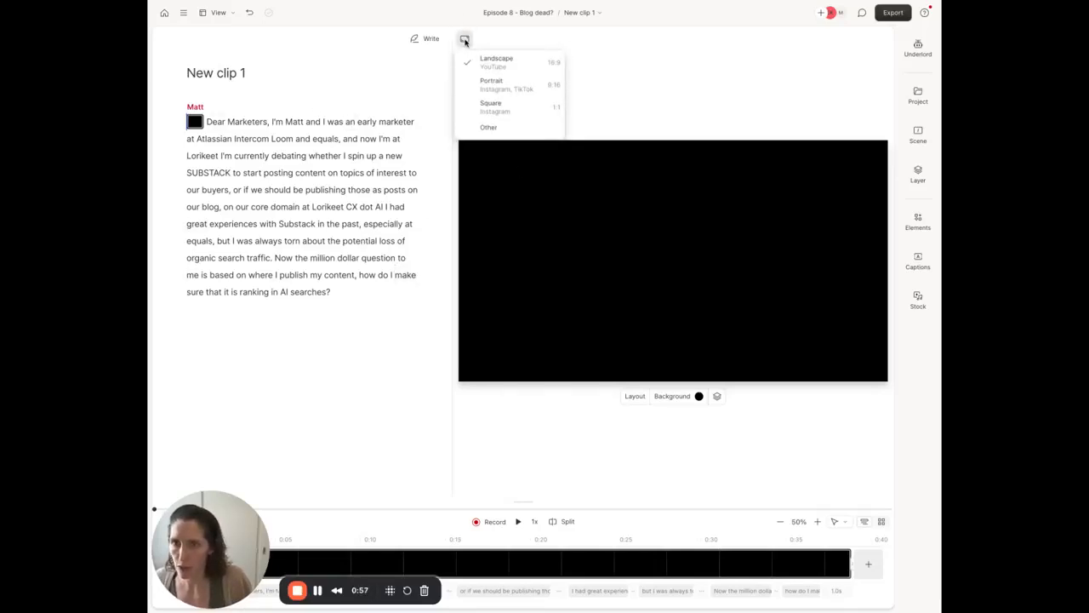
left_click(522, 88)
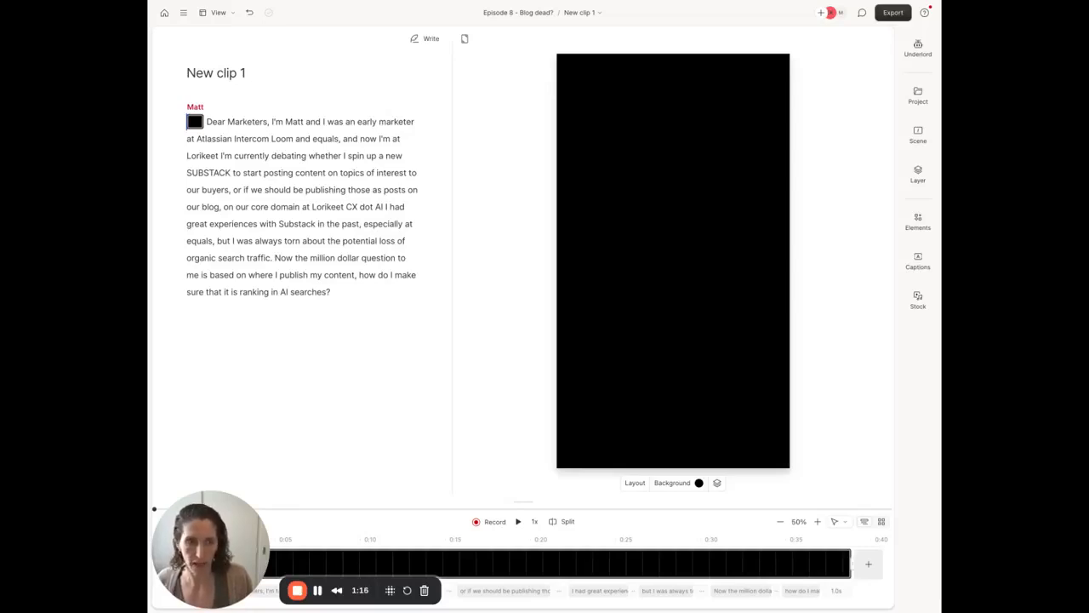
Step: Add the screenshot PNG with the pink and yellow banners and speaker portrait as the clip's full-frame background
left_click_drag(893, 146, 744, 147)
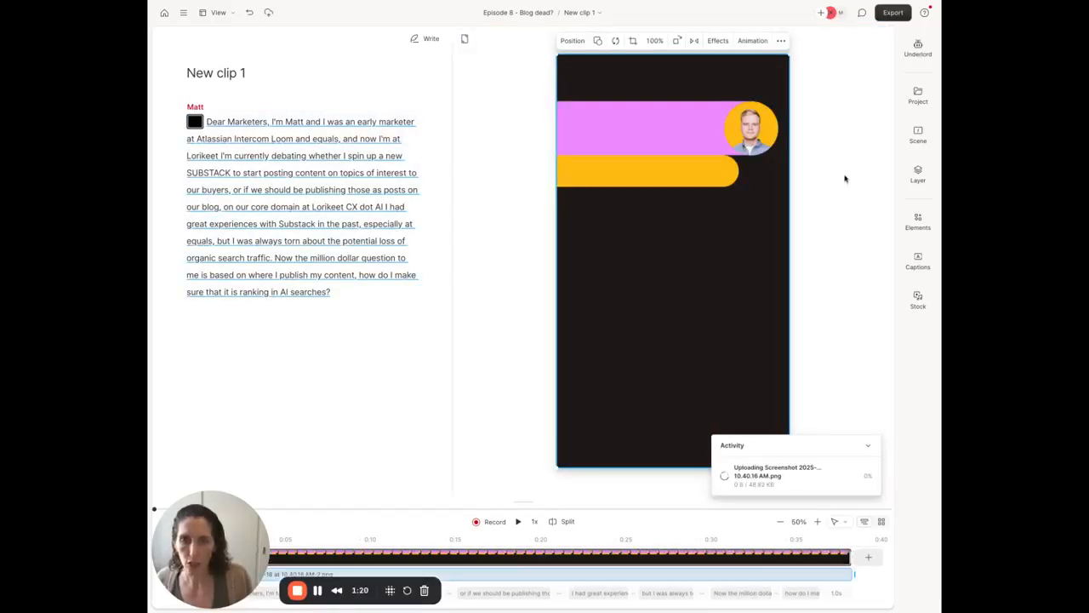
left_click(845, 179)
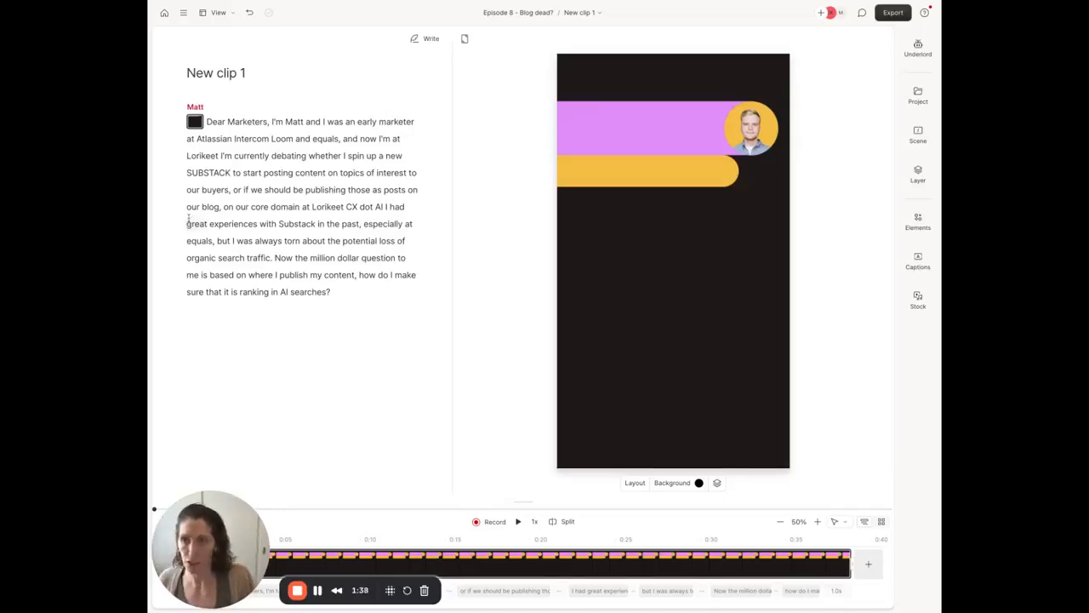
left_click(225, 223)
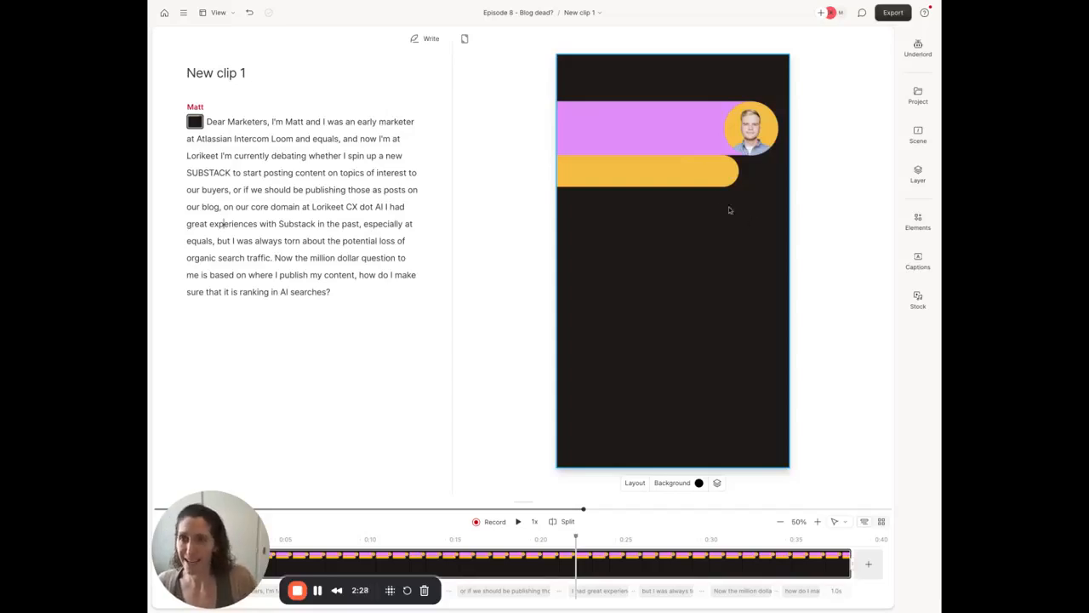
Step: Copy the styled caption layer from the Captions composition and paste it into New clip 1
left_click(590, 15)
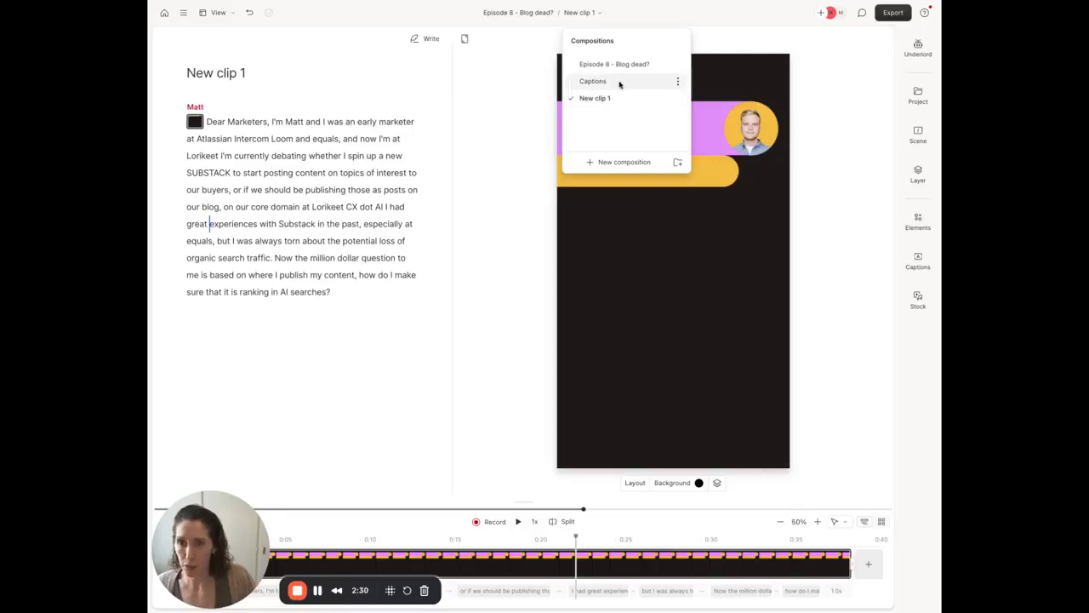
left_click(619, 83)
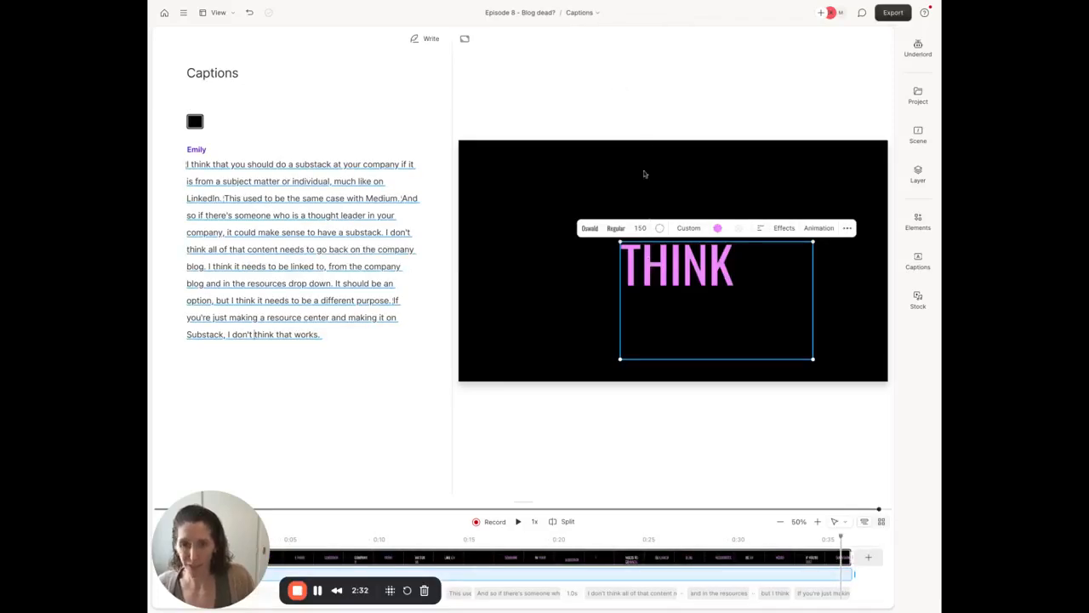
left_click(662, 265)
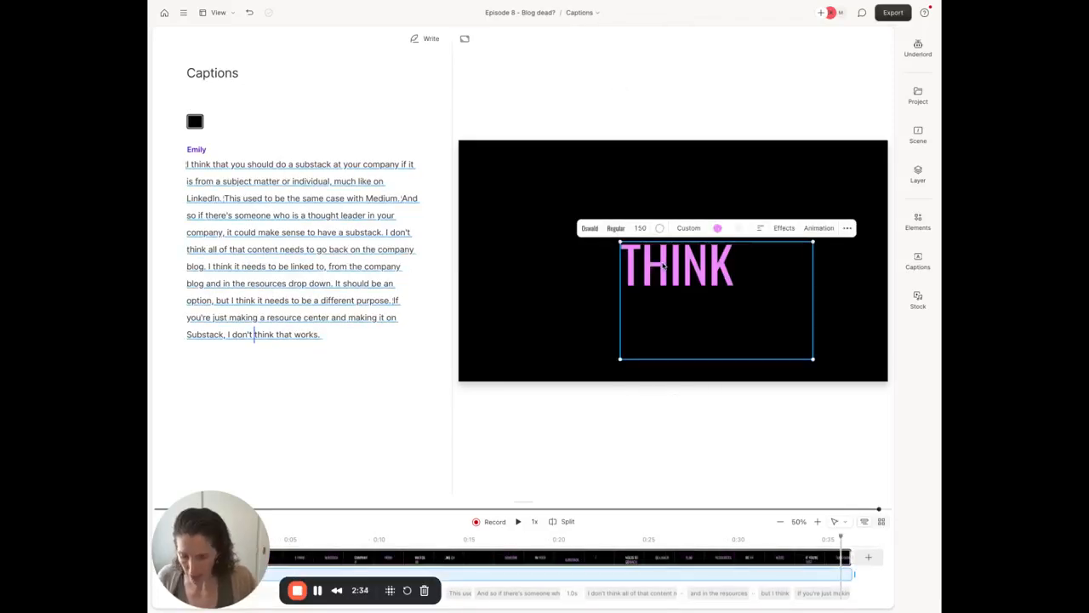
left_click(590, 15)
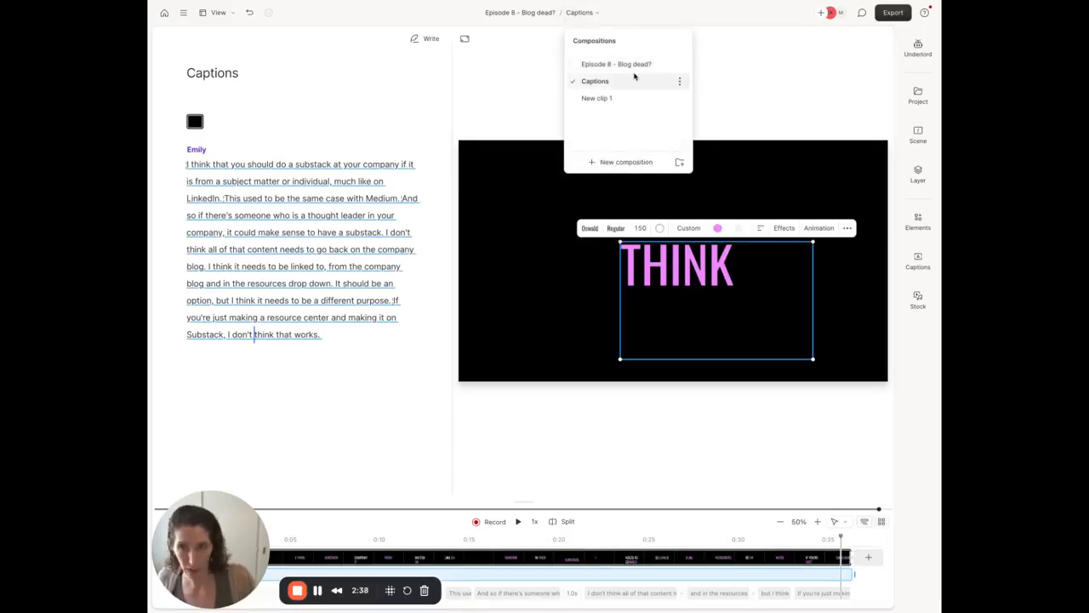
mouse_move(634, 59)
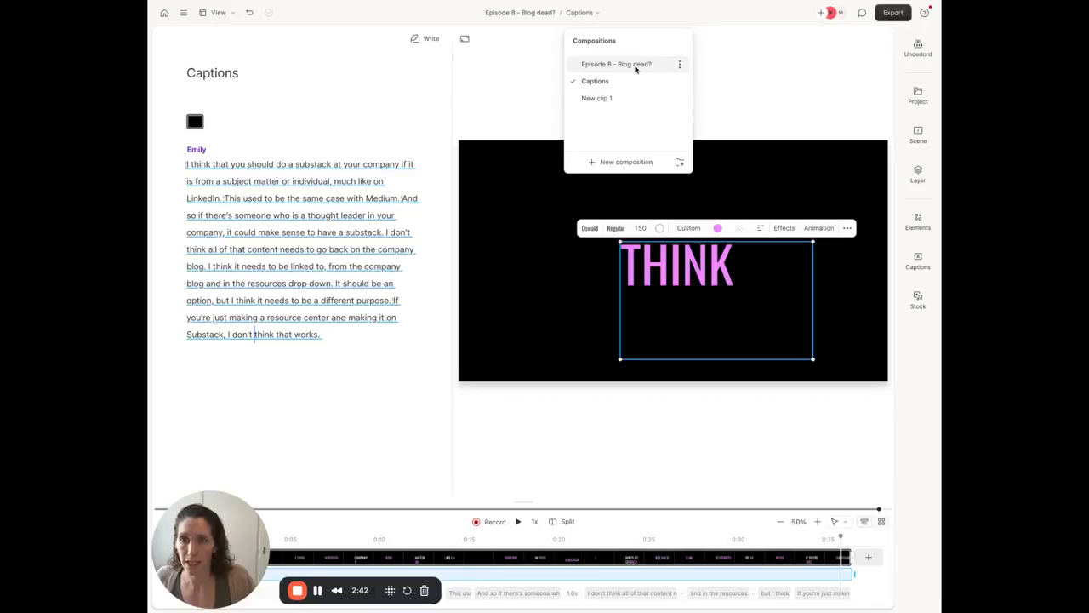
left_click(620, 98)
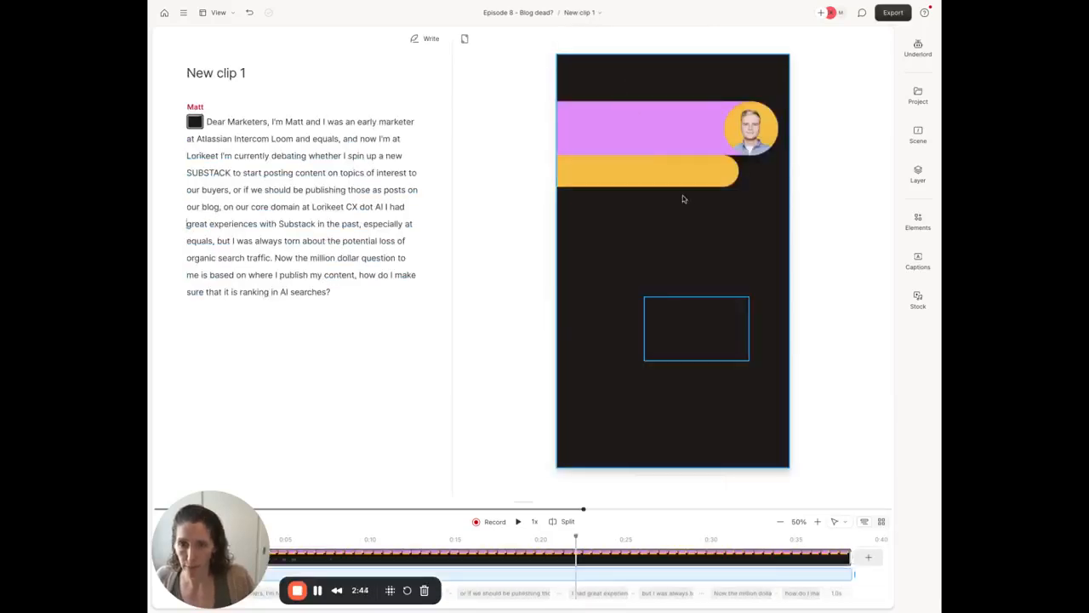
Step: Move the caption box below the yellow banner and enlarge it so two lines of text fit
left_click_drag(700, 330, 649, 260)
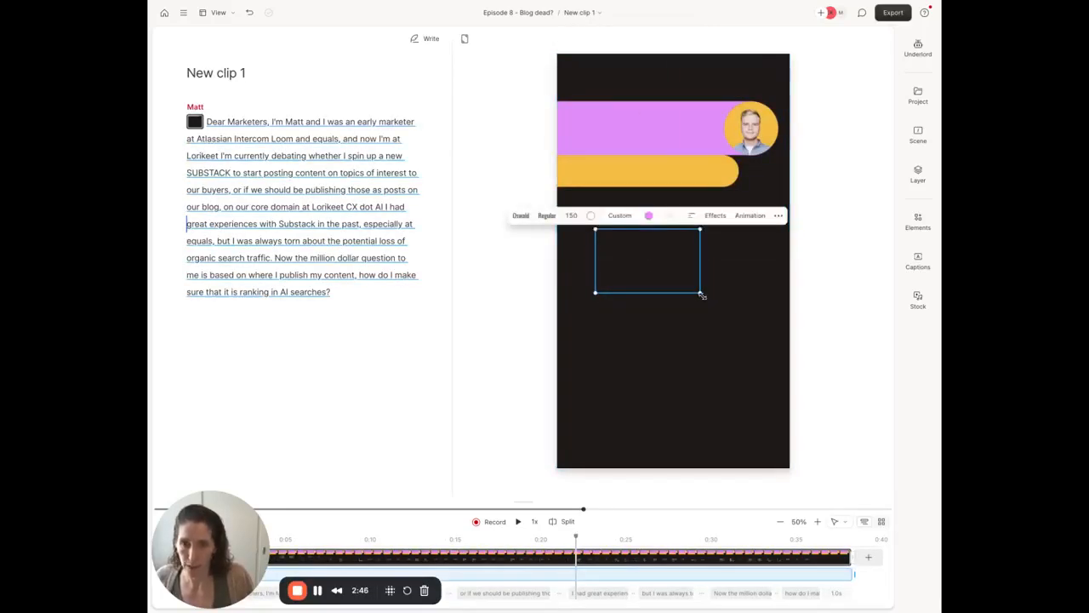
left_click_drag(701, 295, 758, 400)
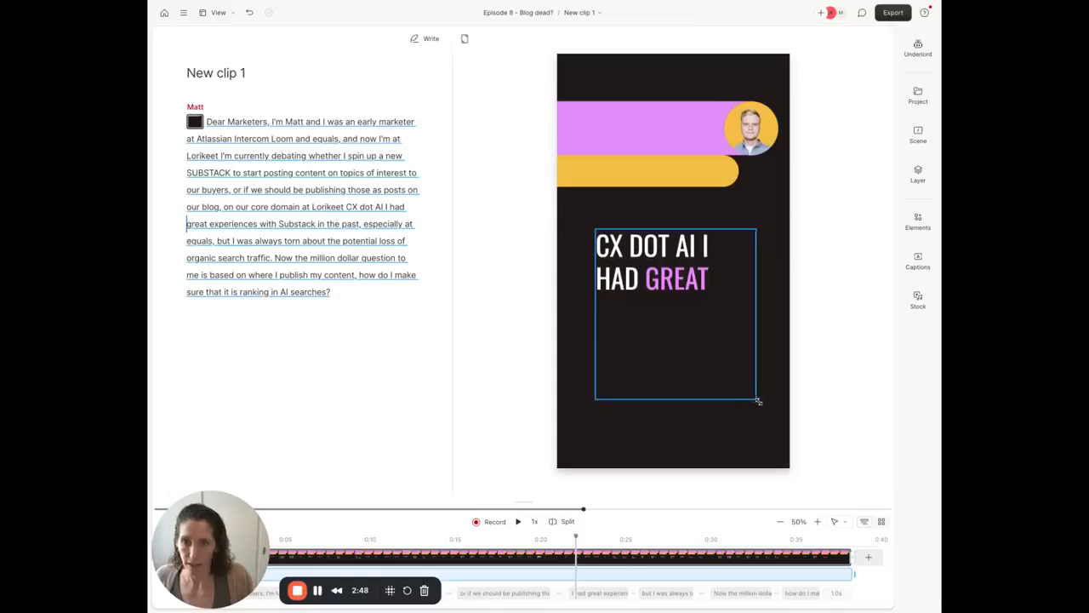
left_click_drag(671, 305, 646, 277)
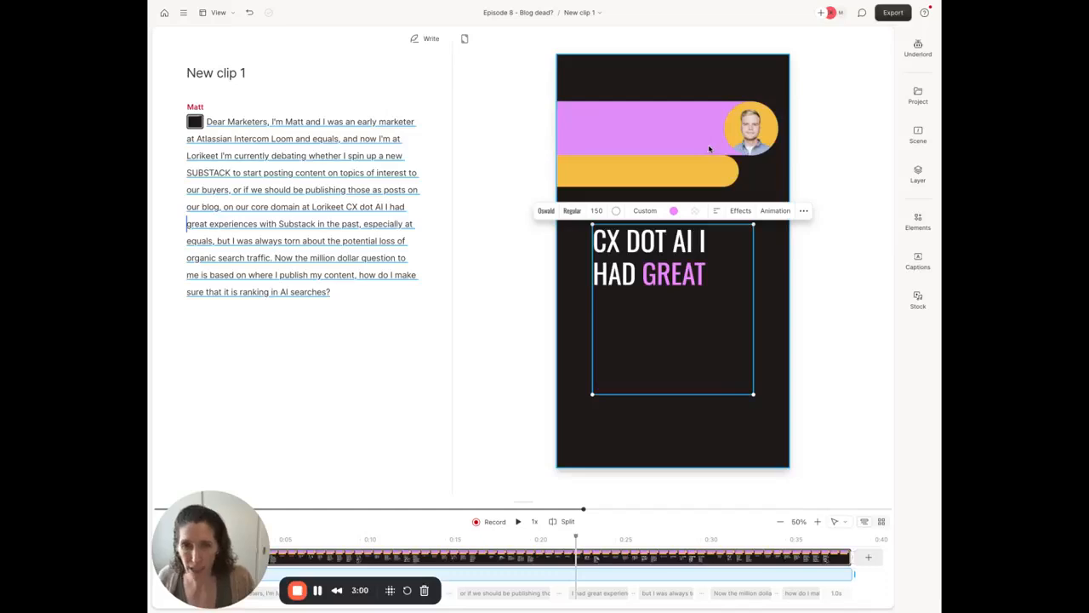
left_click(821, 202)
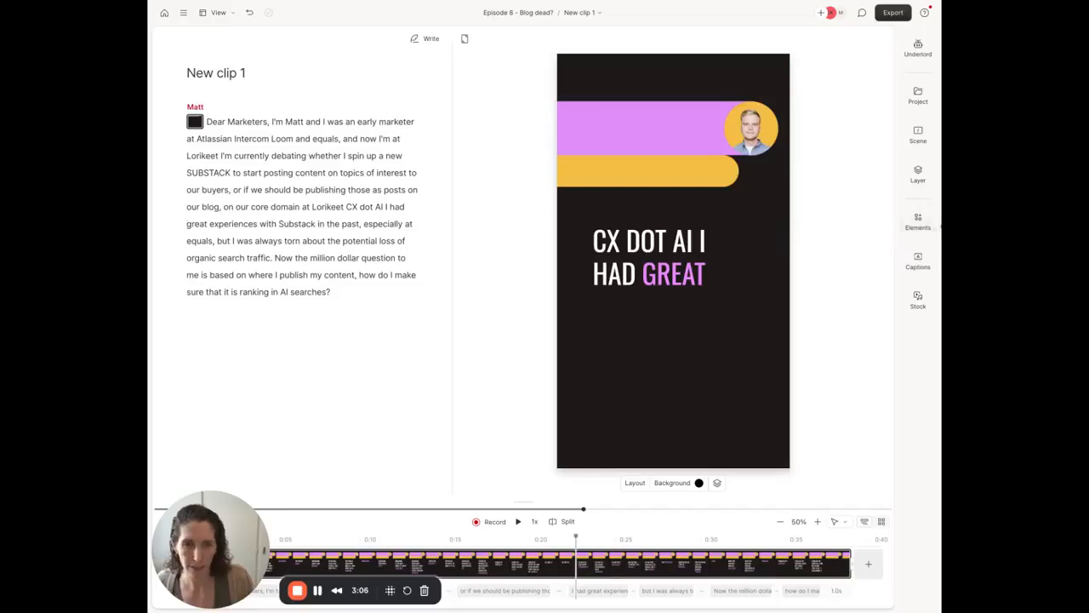
Step: Add a Wave waveform and place it over the banners, narrowed to stay clear of the speaker portrait
left_click(918, 221)
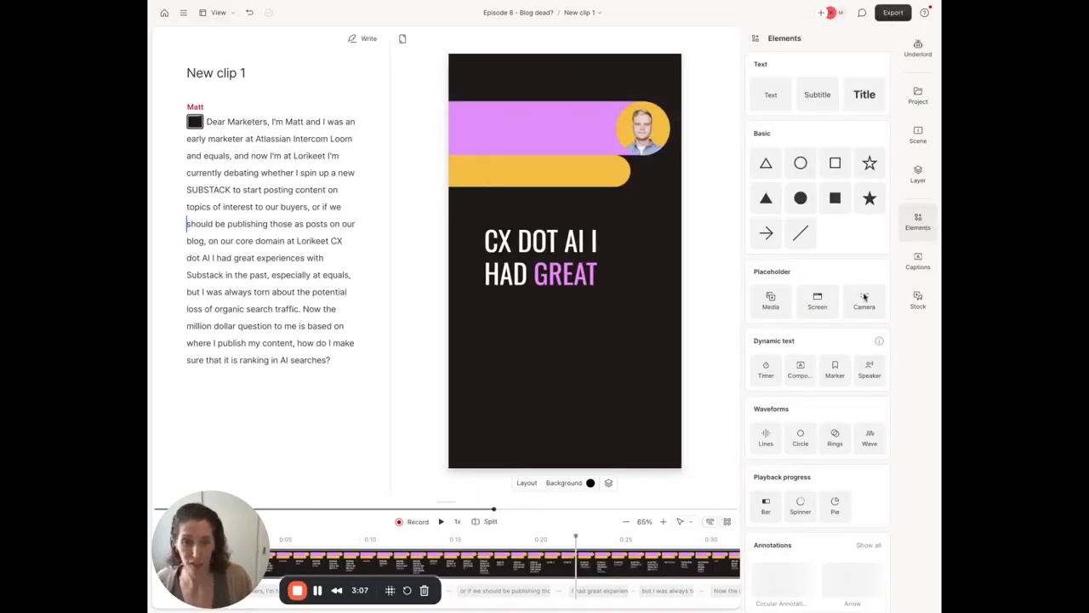
left_click(869, 436)
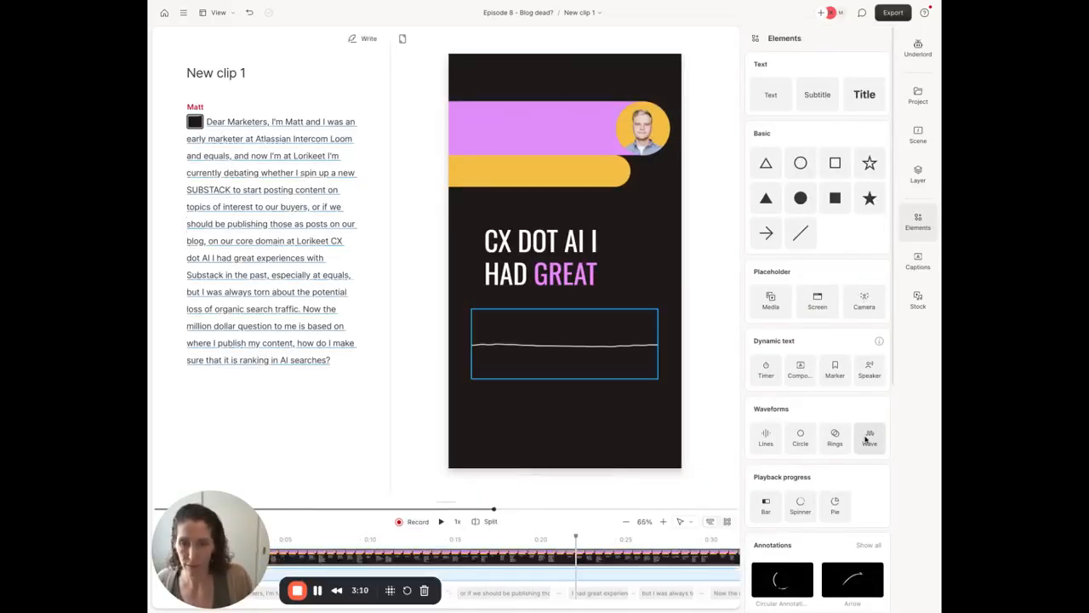
left_click_drag(555, 347, 554, 150)
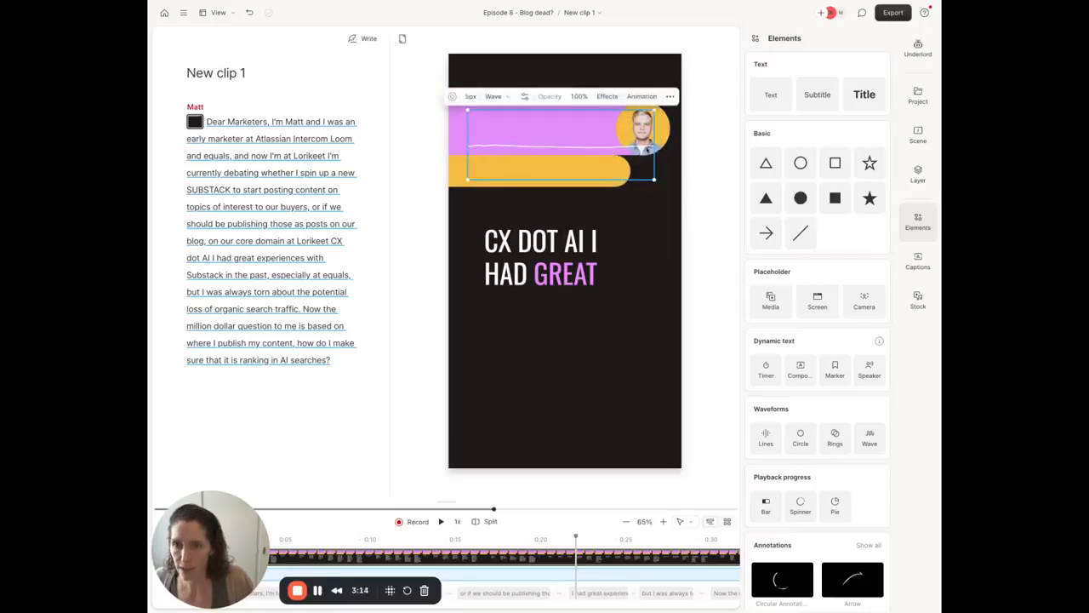
left_click_drag(658, 145, 581, 147)
mouse_move(538, 180)
left_mouse_down()
mouse_move(532, 152)
mouse_move(535, 165)
left_mouse_up()
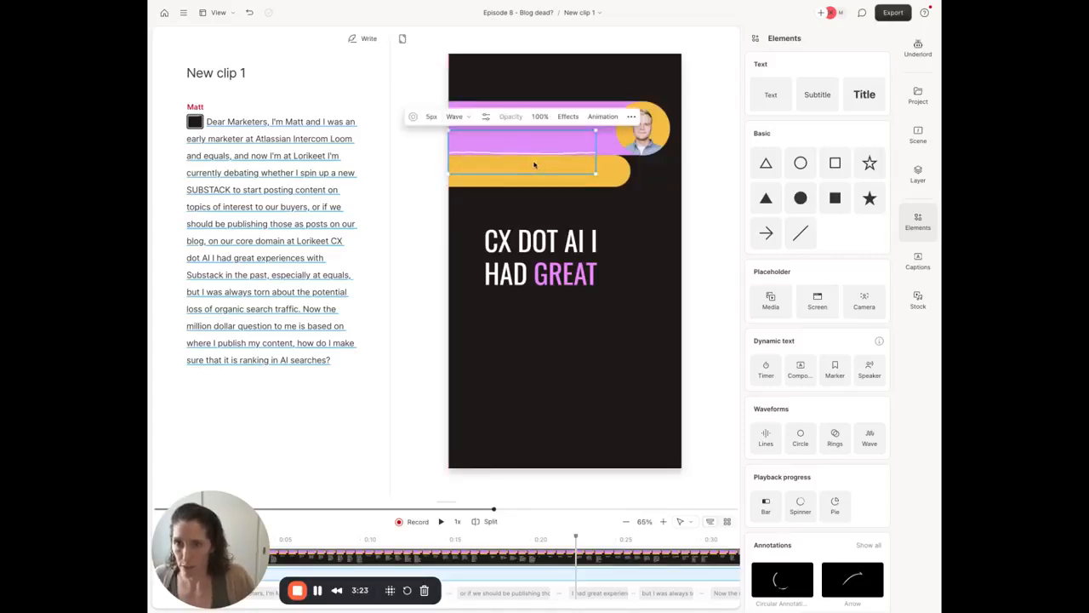
Step: Switch the waveform style to Lines, align it with the pink banner's lower edge and widen it up to the portrait
left_click(450, 120)
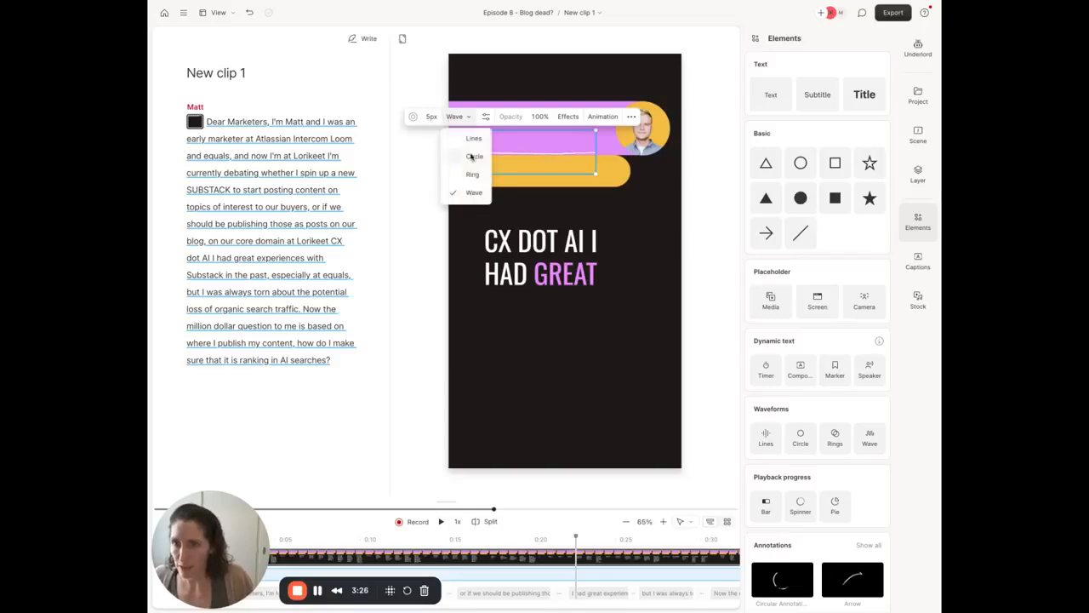
left_click(464, 138)
left_click_drag(510, 168, 508, 146)
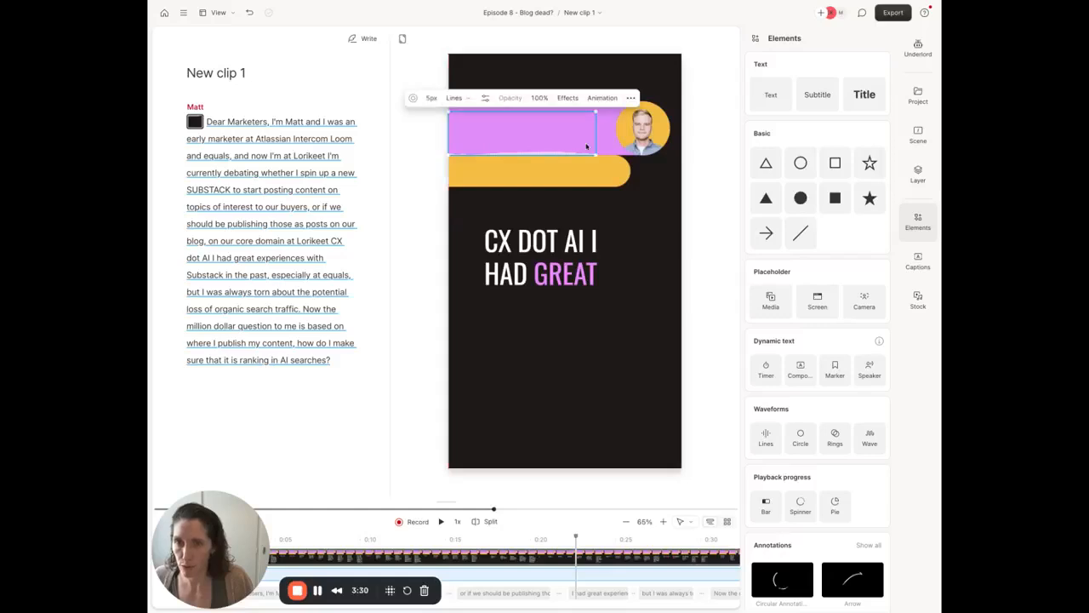
left_click_drag(597, 145, 614, 144)
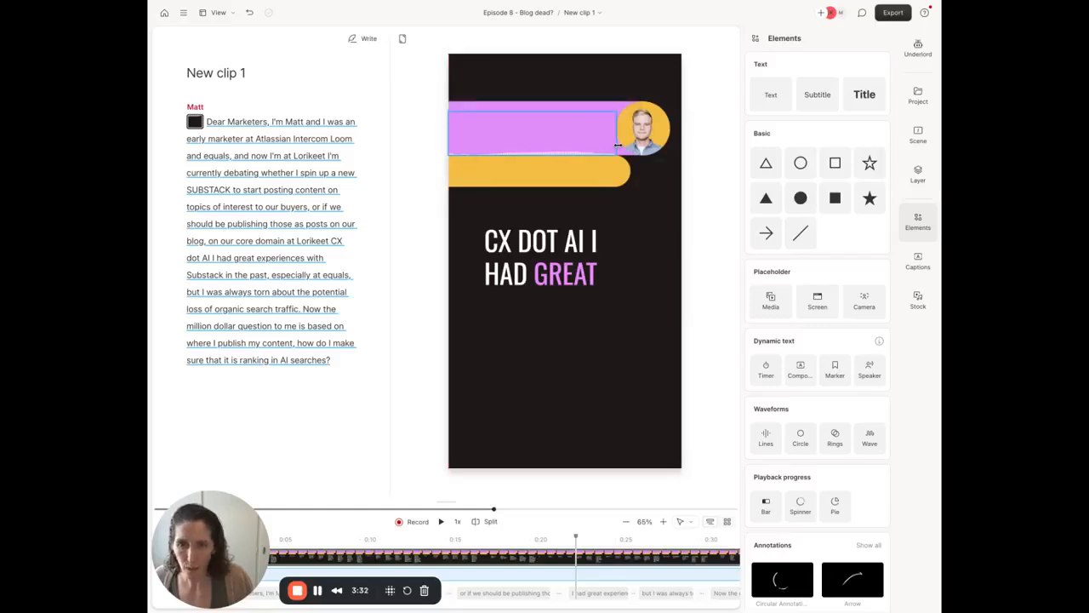
Step: Set the border color of the waveform on the pink banner to black
left_click(534, 148)
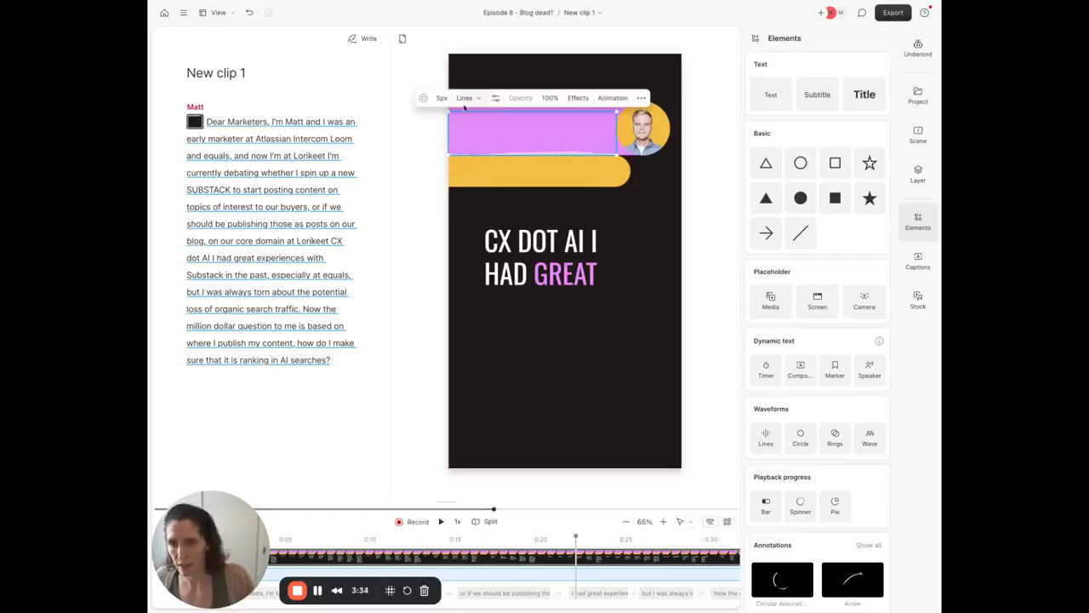
left_click(424, 99)
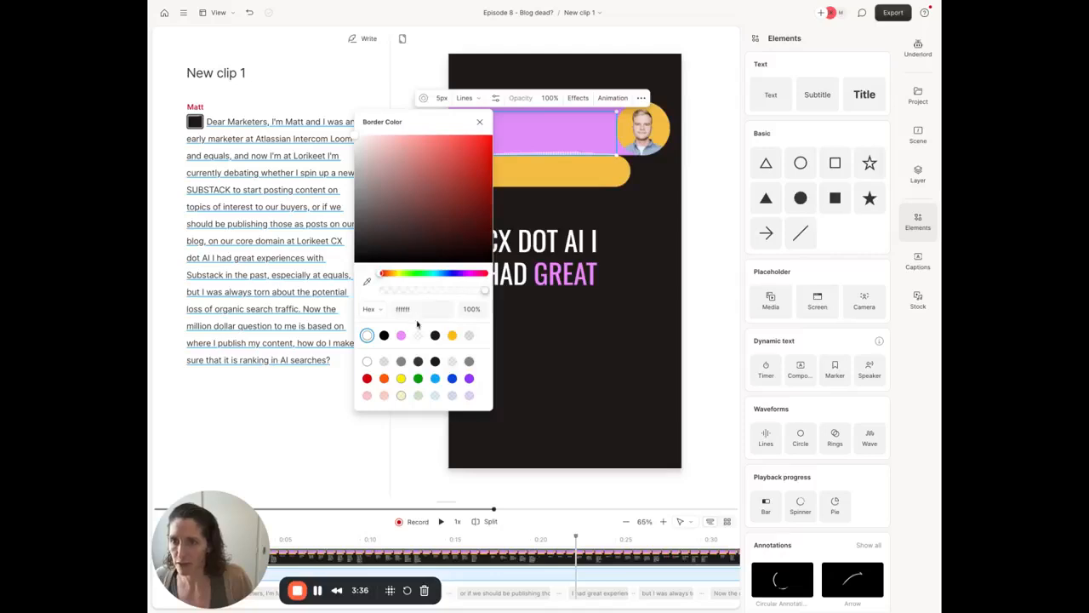
left_click(384, 336)
left_click(666, 221)
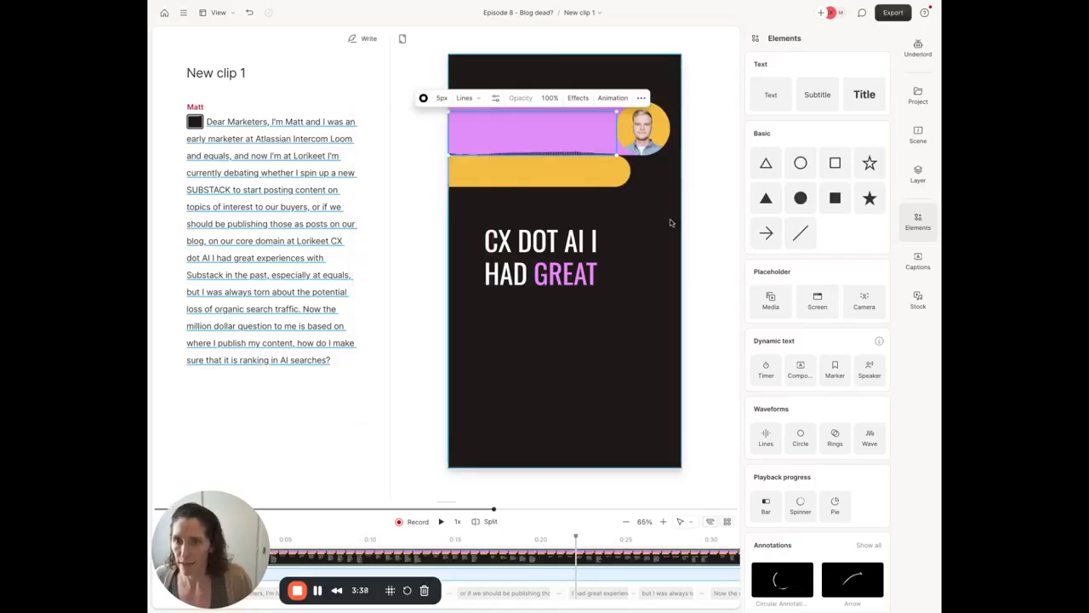
Step: Set the waveform's border thickness to 10 px and nudge the waveform slightly up on the pink banner
left_click(441, 99)
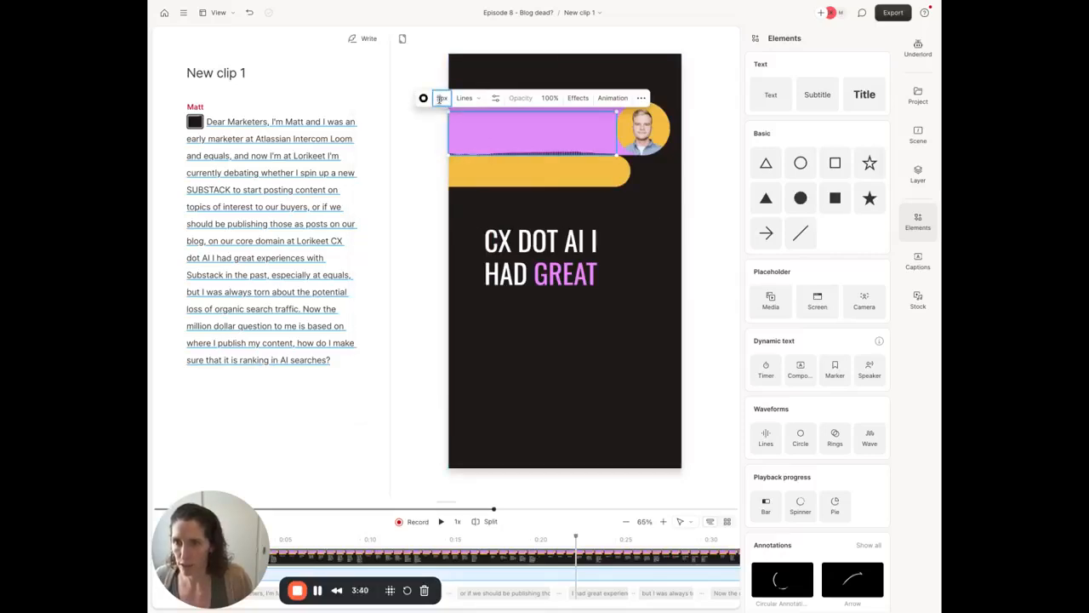
type("1")
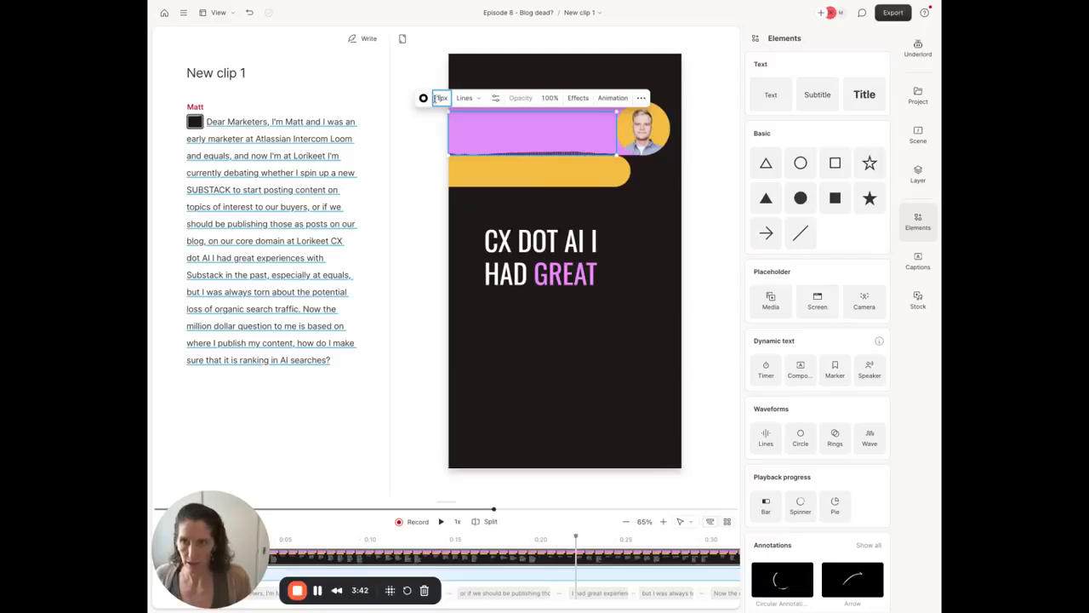
type("0")
left_click(417, 180)
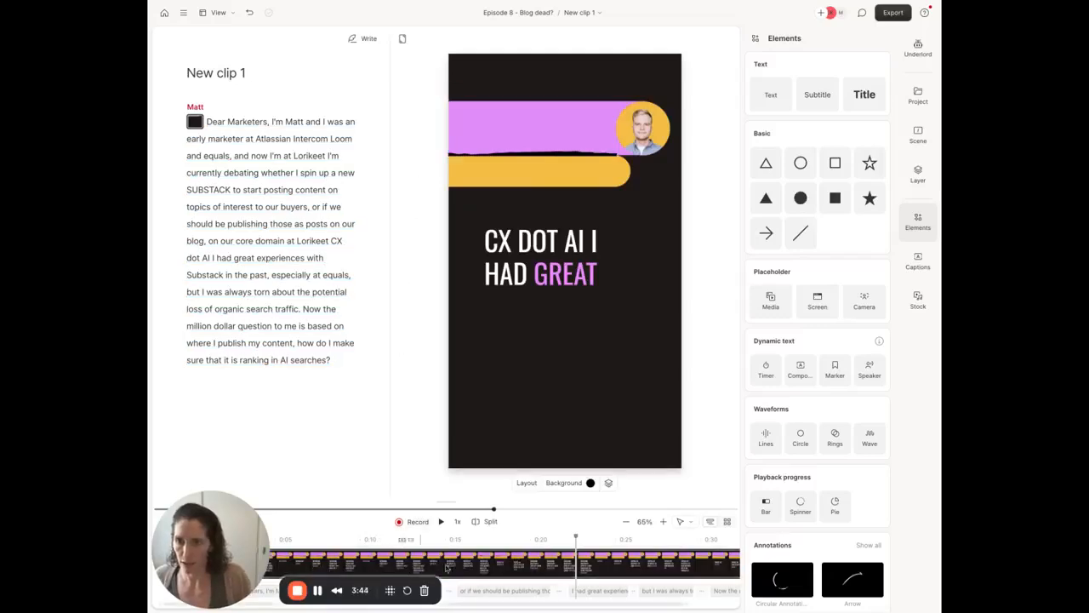
left_click_drag(537, 154, 540, 153)
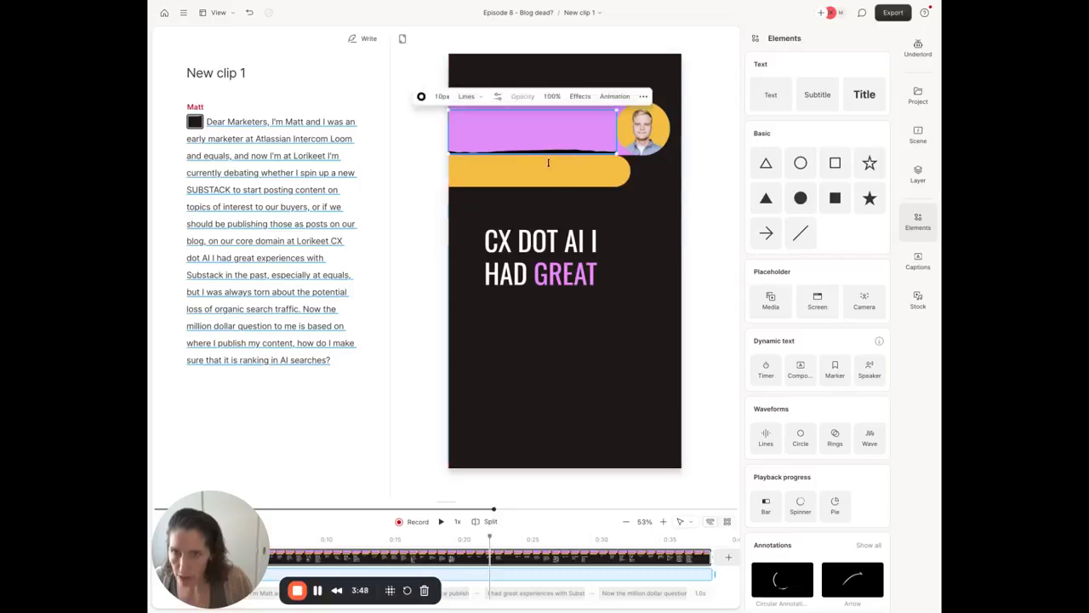
Step: Play a short stretch of the clip to check the thicker waveform in motion, and clear the selection
left_click(441, 521)
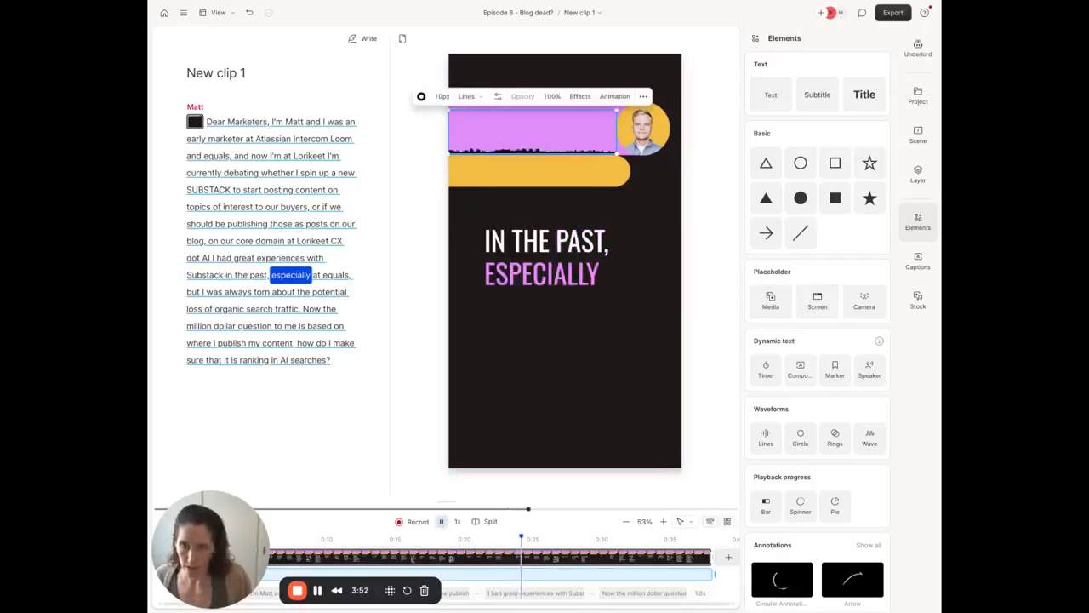
left_click(441, 522)
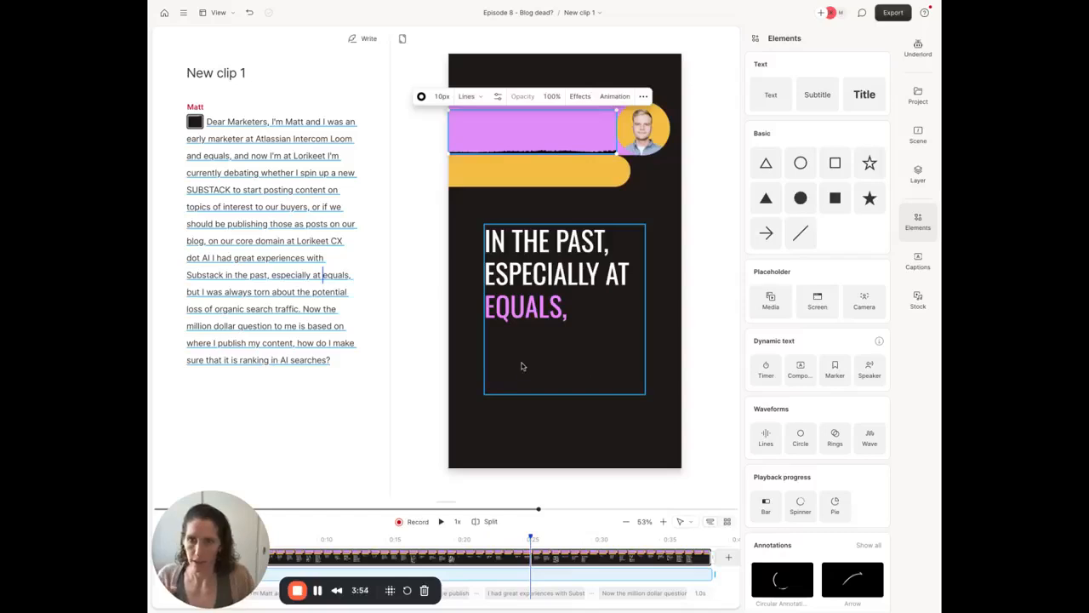
left_click(429, 283)
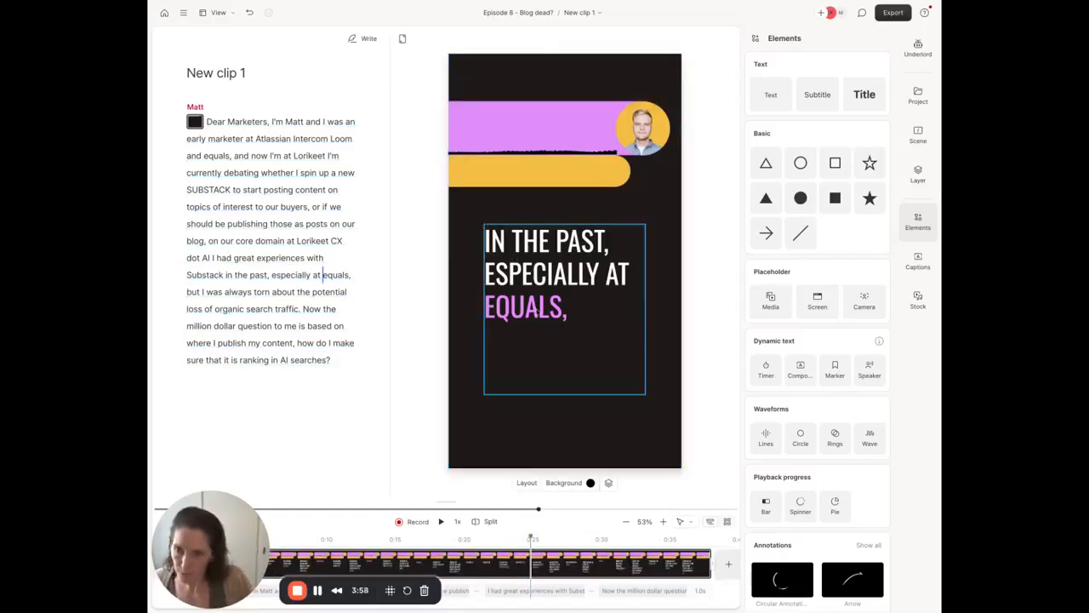
Step: Shift the caption box slightly left and up below the yellow banner, checking the captions in playback and at the words "those as"
left_click(537, 312)
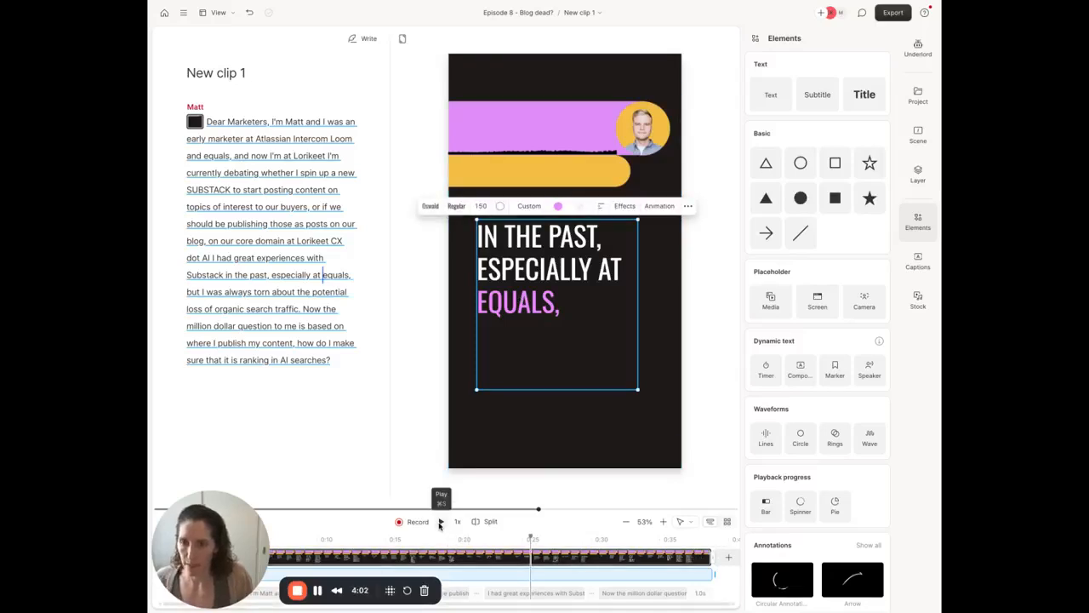
left_click(440, 523)
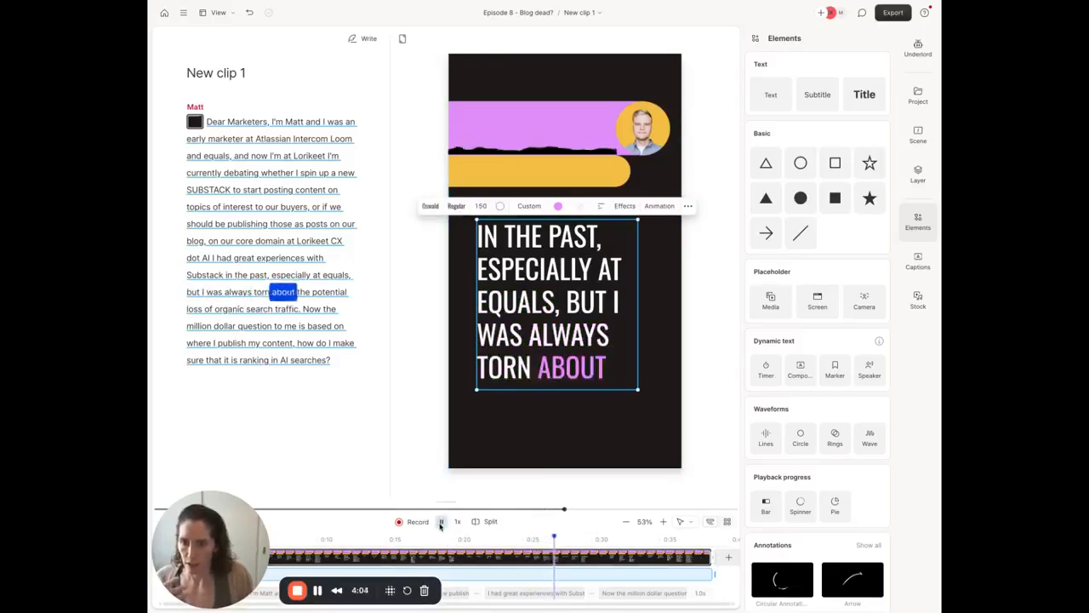
left_click(440, 523)
left_click_drag(526, 339, 526, 340)
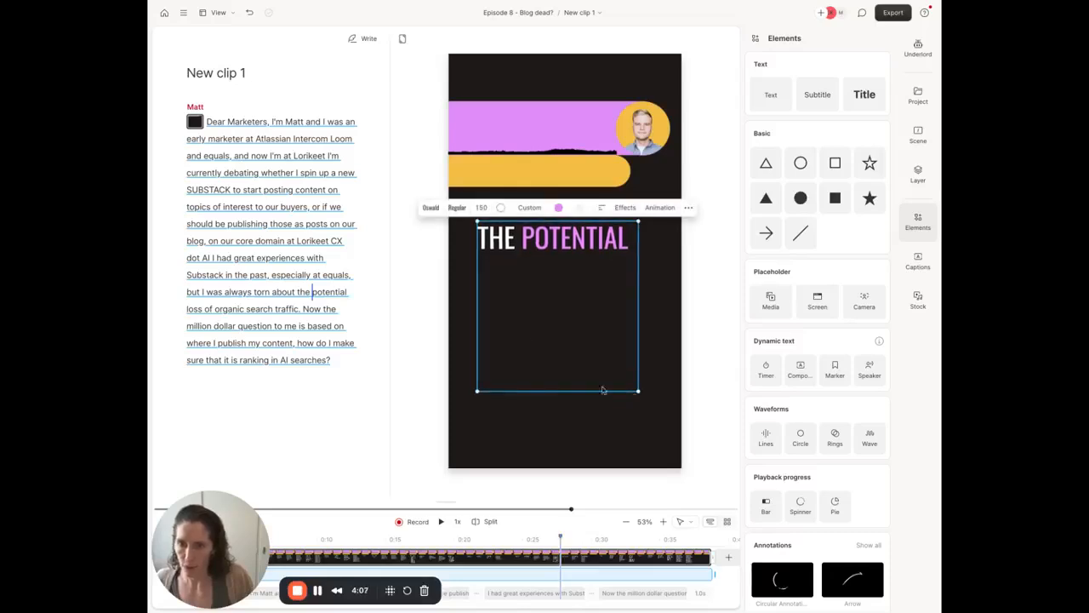
left_click(688, 362)
left_click(294, 224)
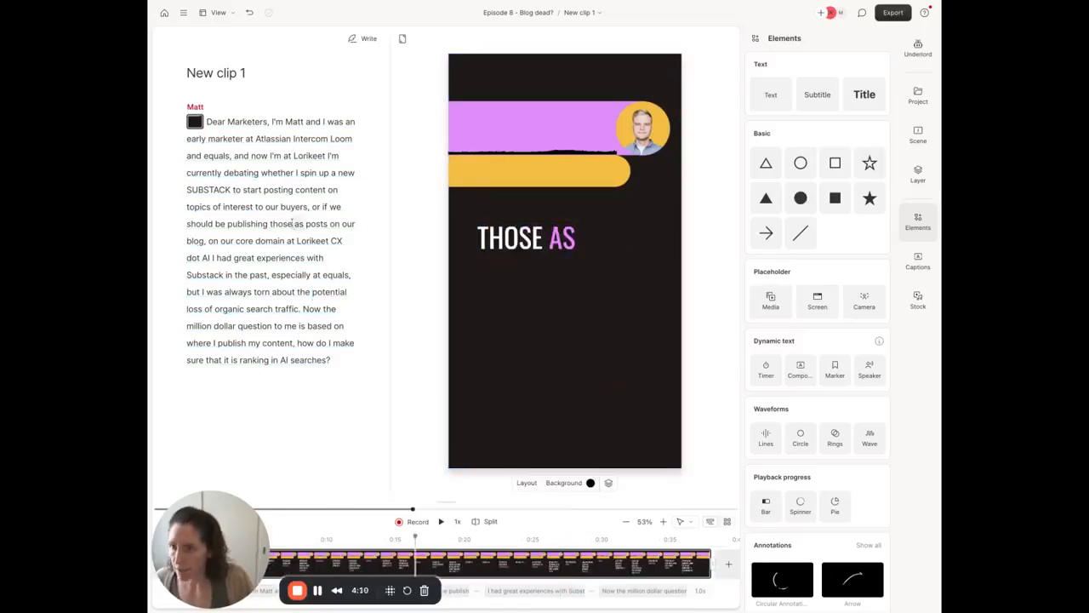